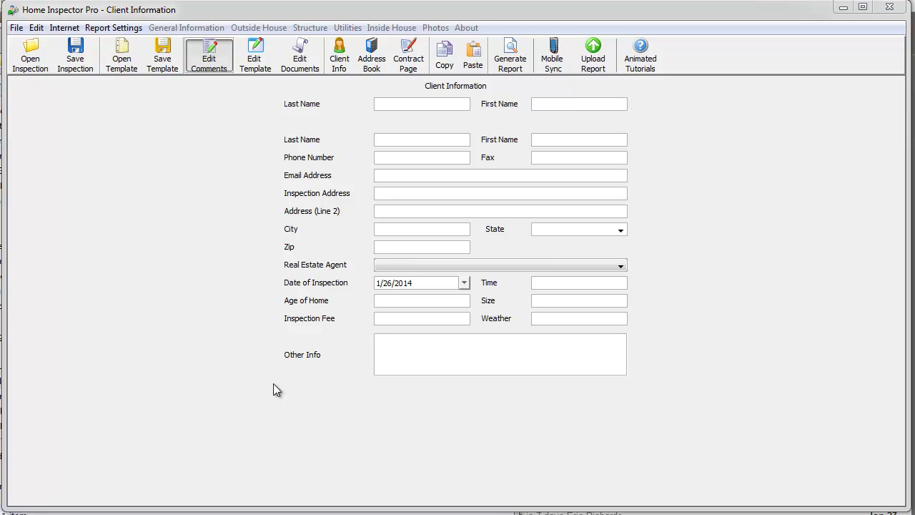
Add a '[[Caption]]Main Gas Shutoff' comment under Grounds > Main Gas Valve Condition.
{"action": "left_click", "coordinate": [271, 29]}
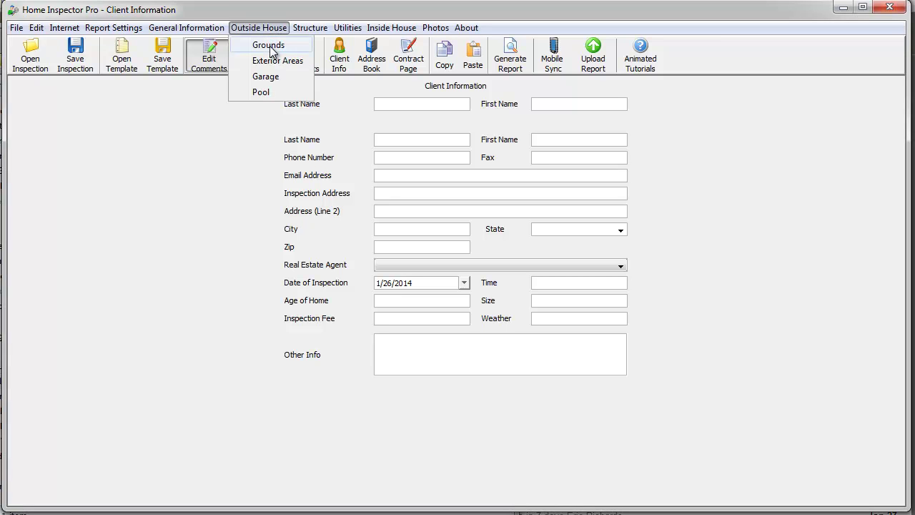
{"action": "left_click", "coordinate": [271, 48]}
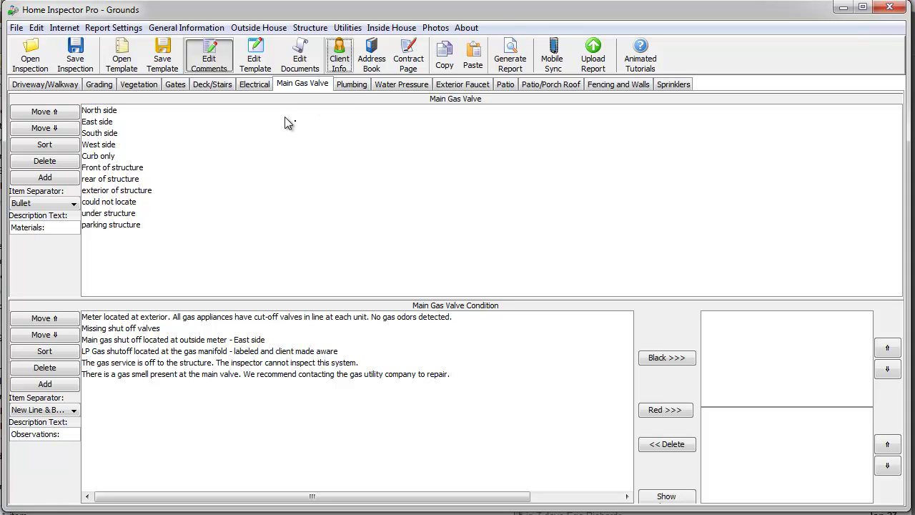
{"action": "left_click", "coordinate": [44, 384]}
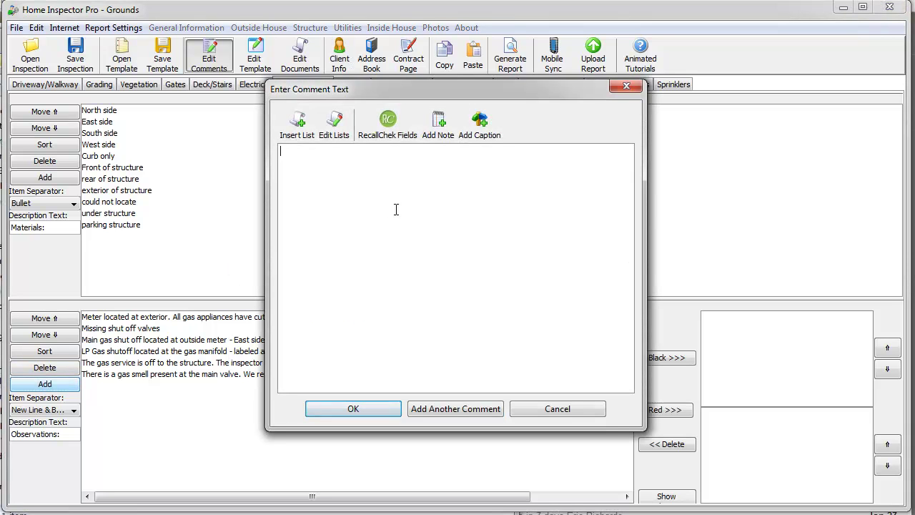
{"action": "left_click", "coordinate": [480, 128]}
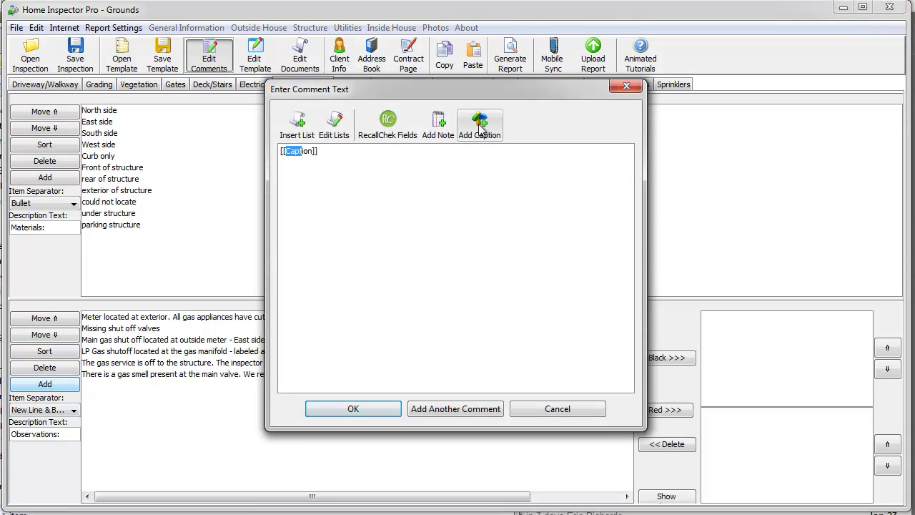
{"action": "left_click", "coordinate": [448, 164]}
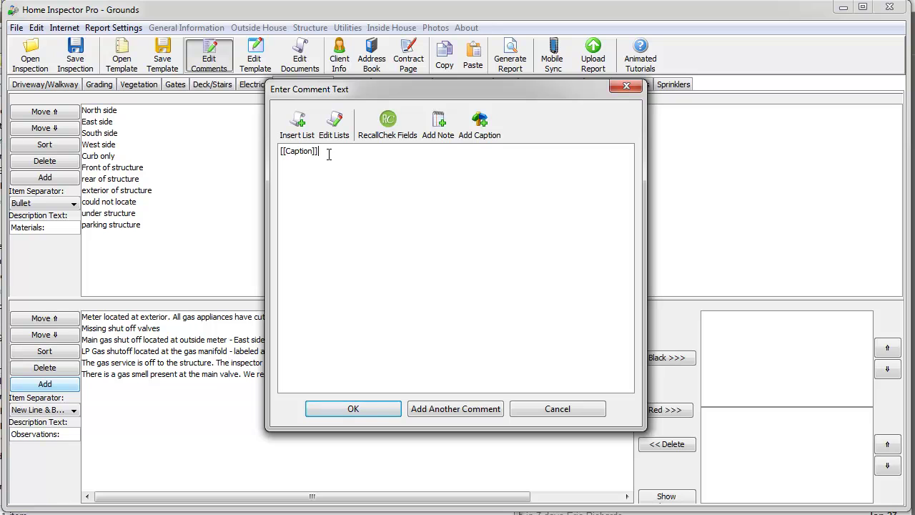
{"action": "type", "text": "Main Gas "}
{"action": "type", "text": "Shutoff"}
{"action": "left_click", "coordinate": [359, 409]}
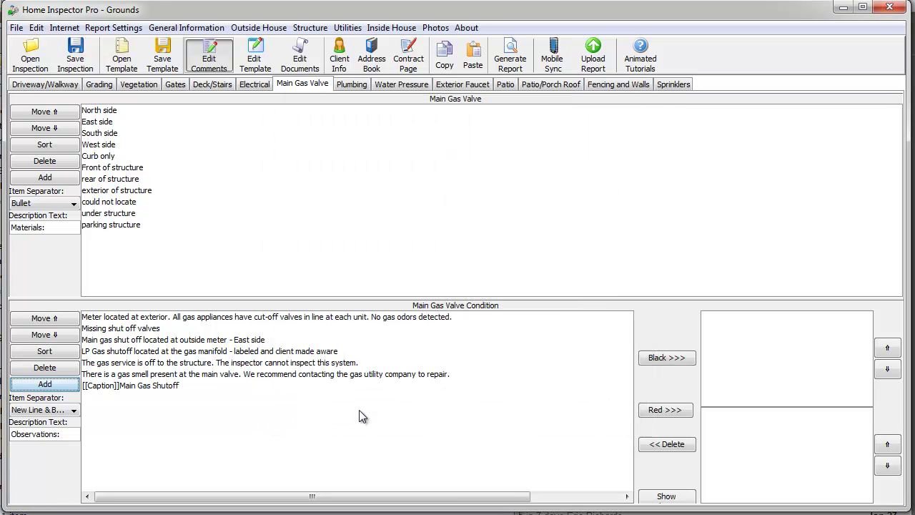
Add the east-side shutoff comment to the report in black and the gas smell comment in red.
{"action": "left_click", "coordinate": [233, 340]}
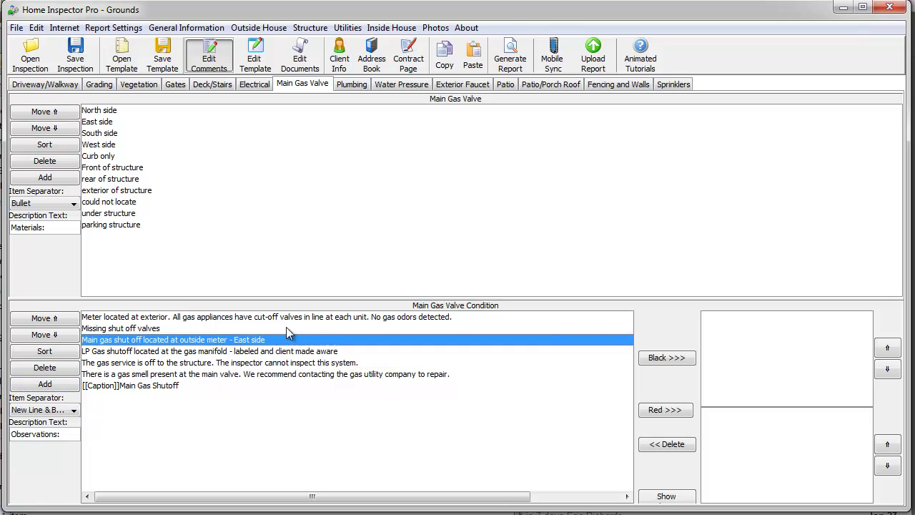
{"action": "left_click", "coordinate": [657, 358]}
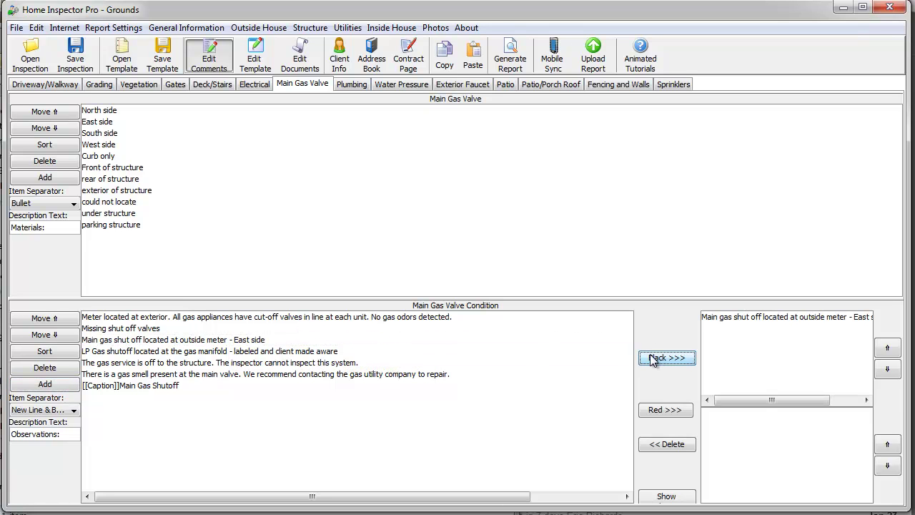
{"action": "left_click", "coordinate": [160, 374]}
{"action": "left_click", "coordinate": [661, 411]}
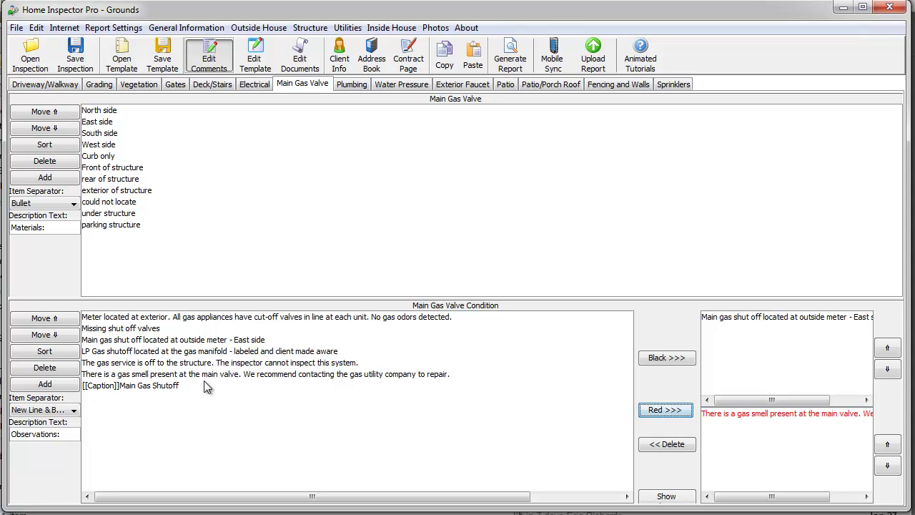
{"action": "left_click", "coordinate": [435, 27]}
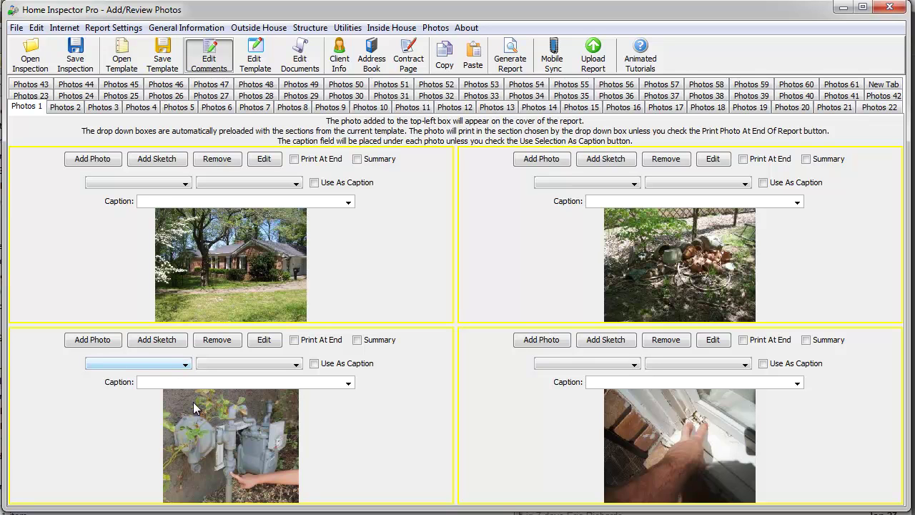
Assign the gas meter photo to Grounds > Main Gas Valve Condition, leaving its caption blank.
{"action": "left_click", "coordinate": [165, 367]}
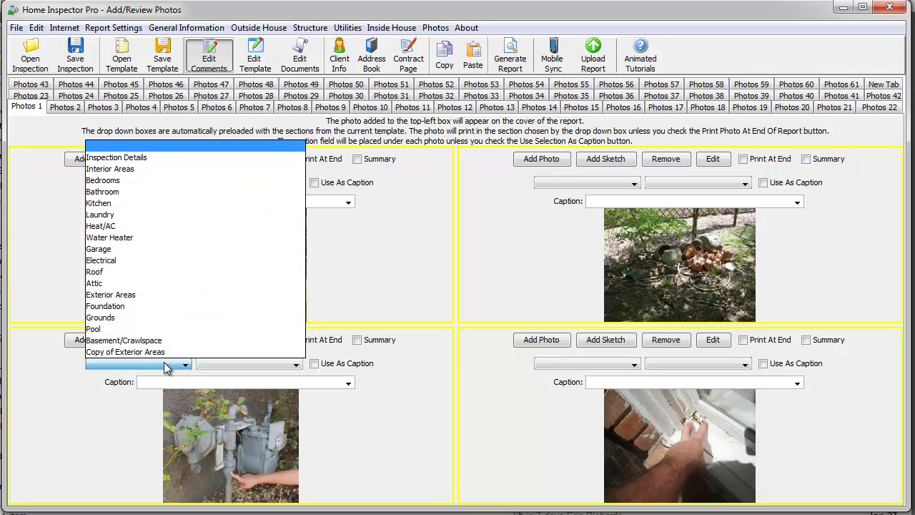
{"action": "left_click", "coordinate": [158, 321]}
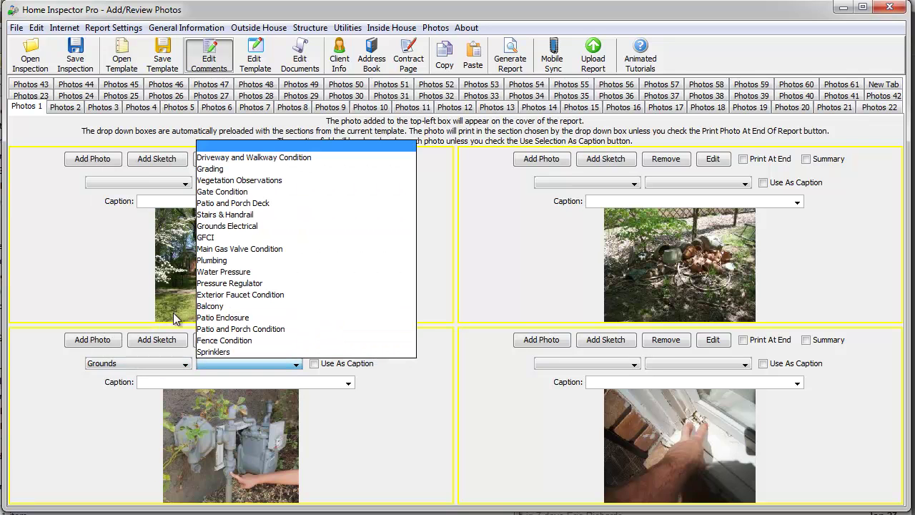
{"action": "left_click", "coordinate": [220, 249]}
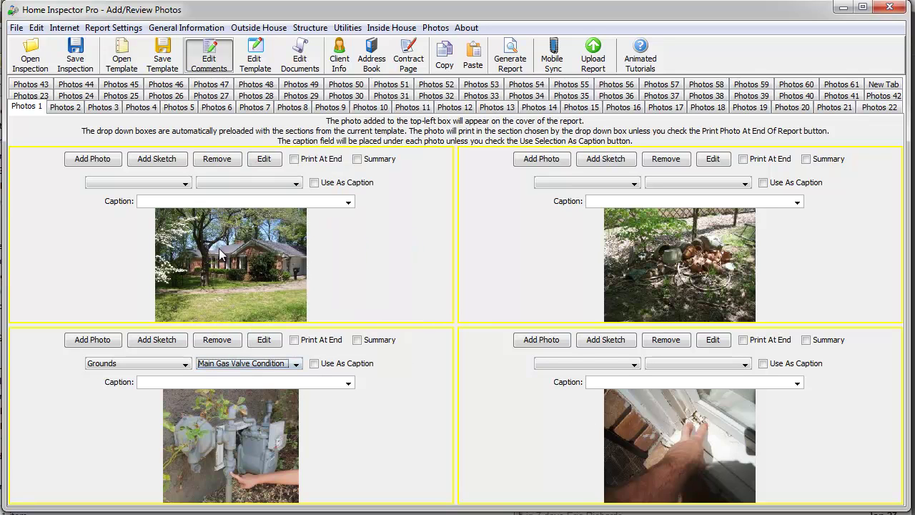
{"action": "left_click", "coordinate": [348, 383]}
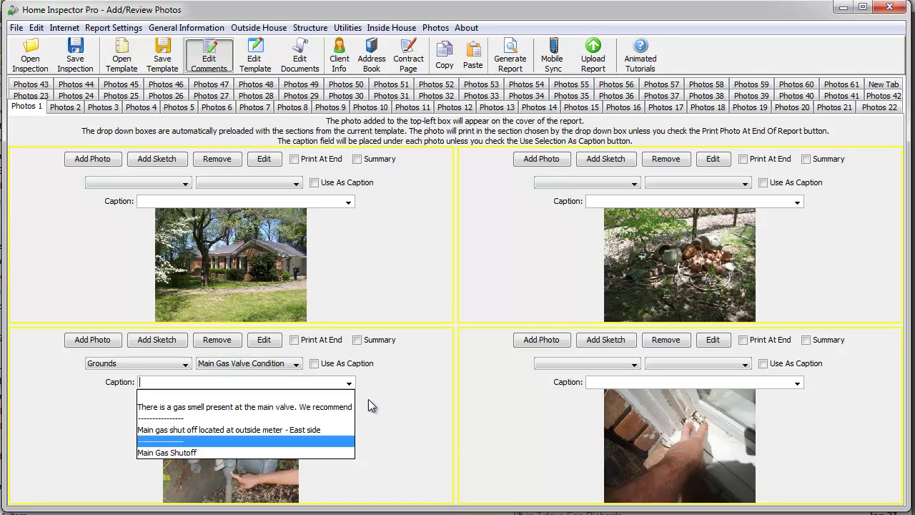
{"action": "left_click", "coordinate": [450, 391]}
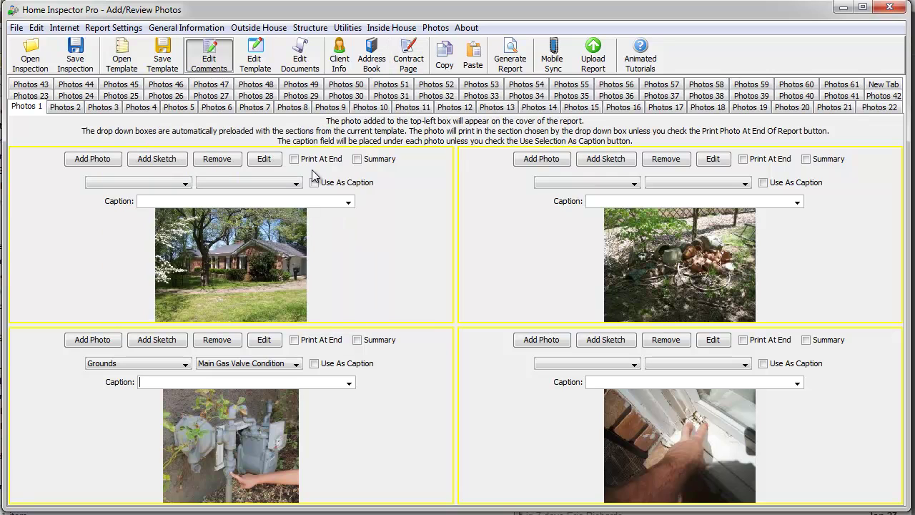
{"action": "left_click", "coordinate": [372, 28]}
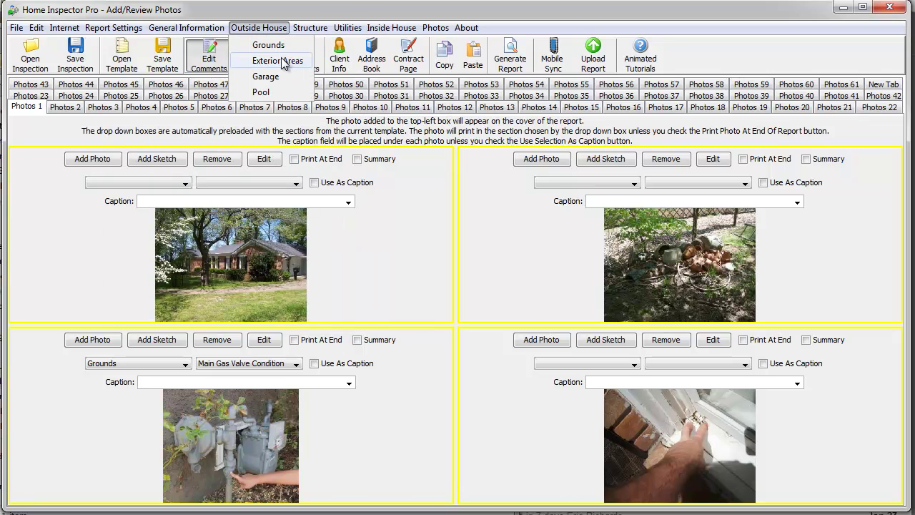
Add a 'Water Damage Noted' caption comment to Exterior Areas > Window Condition.
{"action": "left_click", "coordinate": [282, 61]}
{"action": "left_click", "coordinate": [57, 84]}
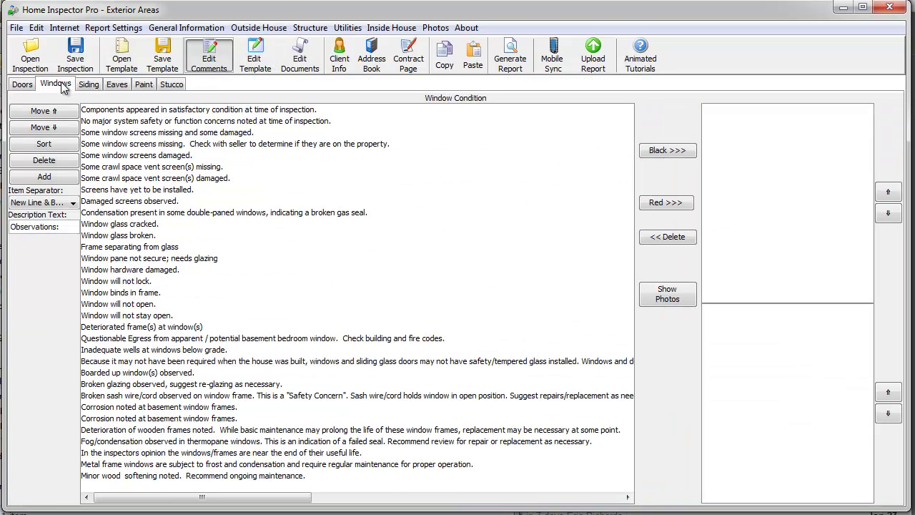
{"action": "left_click", "coordinate": [47, 177]}
{"action": "left_click", "coordinate": [475, 132]}
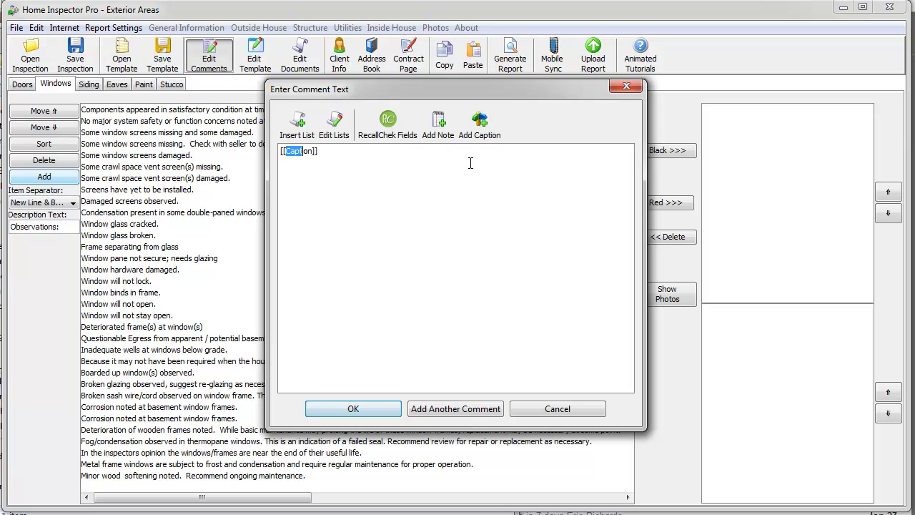
{"action": "left_click", "coordinate": [470, 163]}
{"action": "type", "text": "Wa"}
{"action": "type", "text": "ter Damage Noted"}
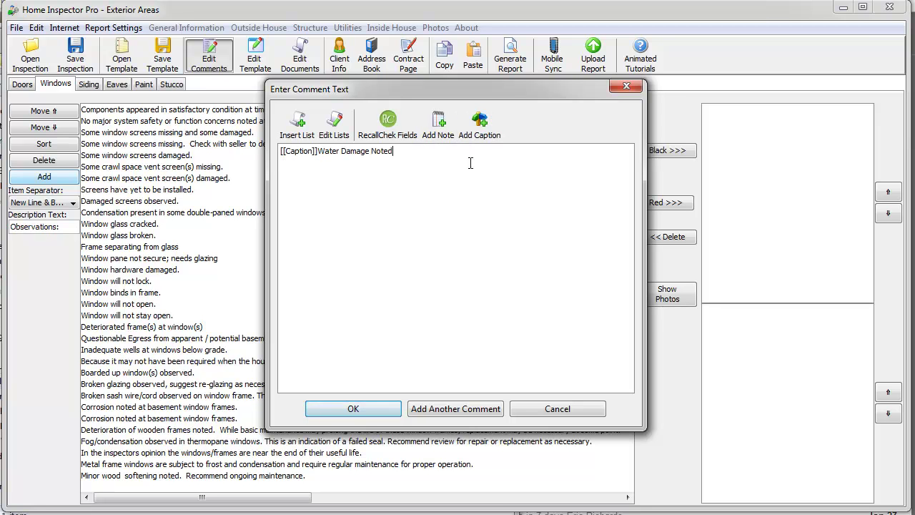
{"action": "left_click", "coordinate": [449, 409]}
Add a second caption comment, 'Termite Damage Noted', to the Window Condition list.
{"action": "left_click", "coordinate": [479, 121]}
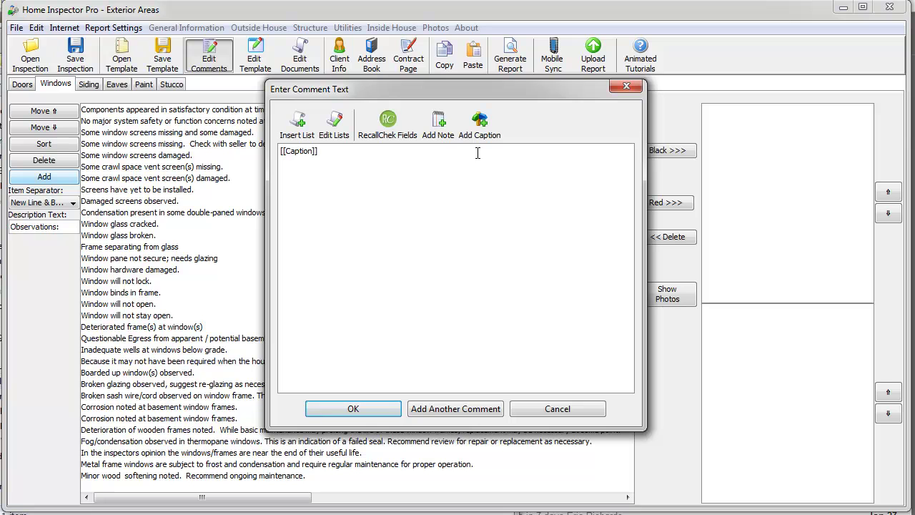
{"action": "type", "text": "Termite Damage"}
{"action": "type", "text": " Noted"}
{"action": "key", "text": "BackSpace"}
{"action": "key", "text": "BackSpace"}
{"action": "key", "text": "BackSpace"}
{"action": "key", "text": "BackSpace"}
{"action": "key", "text": "BackSpace"}
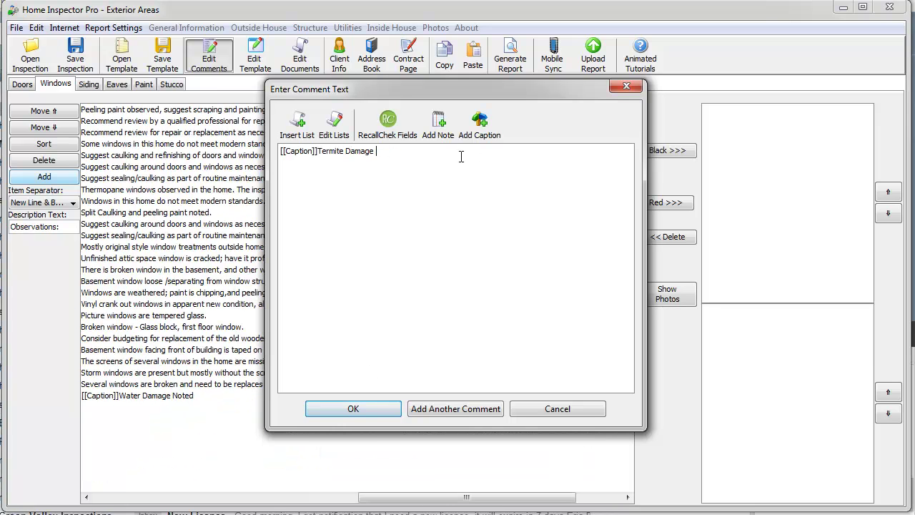
{"action": "type", "text": "Noted"}
{"action": "left_click", "coordinate": [348, 408]}
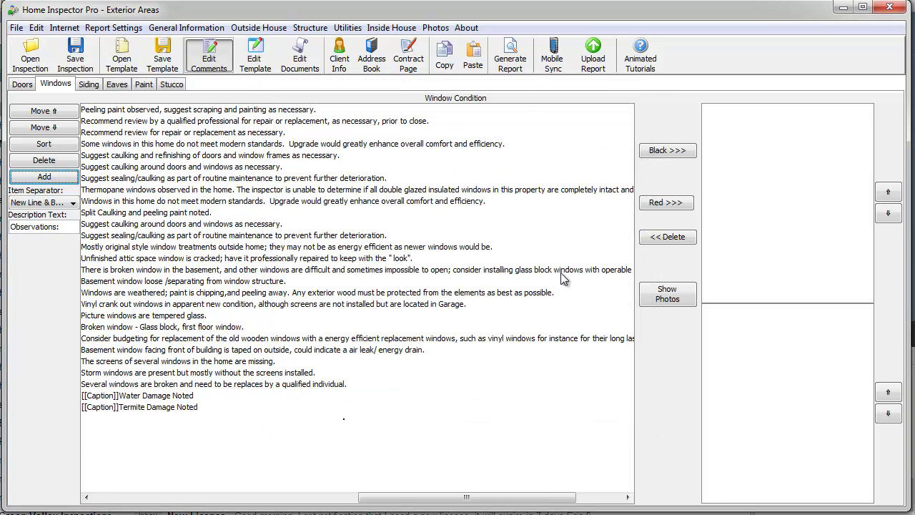
{"action": "left_click", "coordinate": [708, 204]}
File the window photo under Exterior Areas > Window Condition with caption 'Termite Damage Noted'.
{"action": "left_click", "coordinate": [437, 29]}
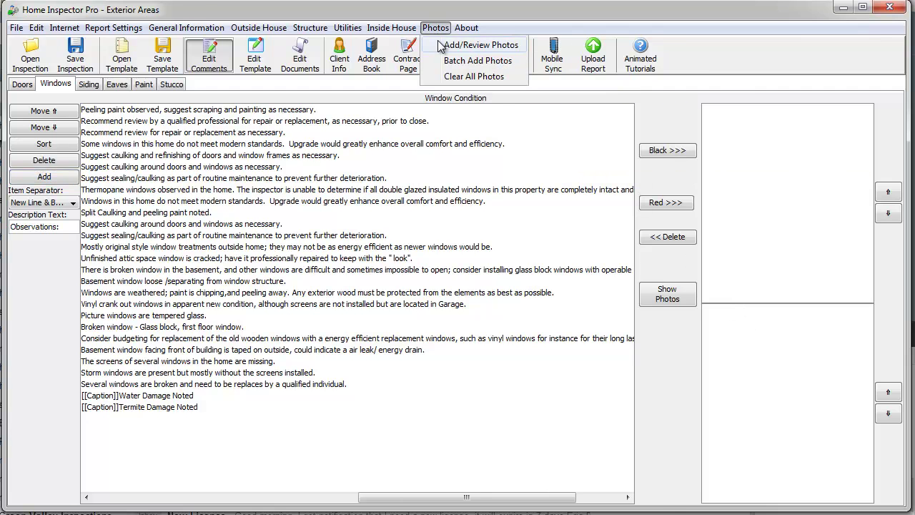
{"action": "left_click", "coordinate": [442, 44]}
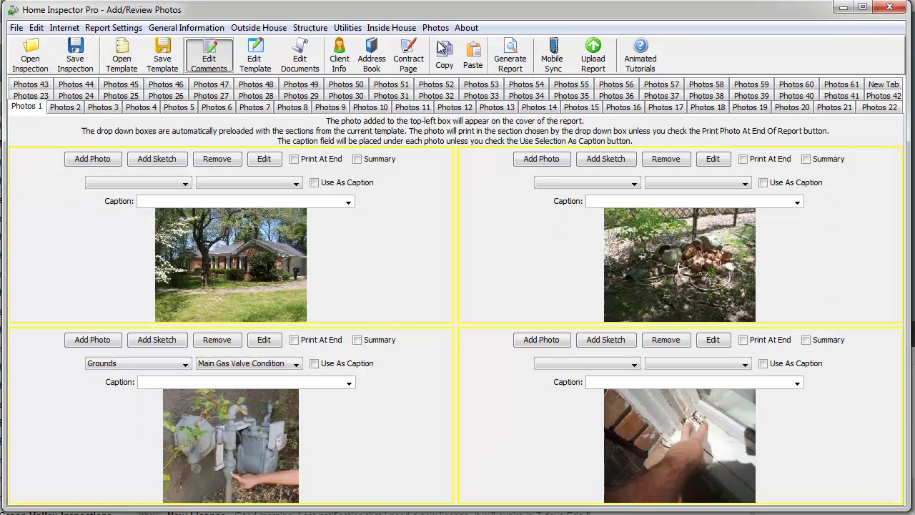
{"action": "left_click", "coordinate": [617, 365]}
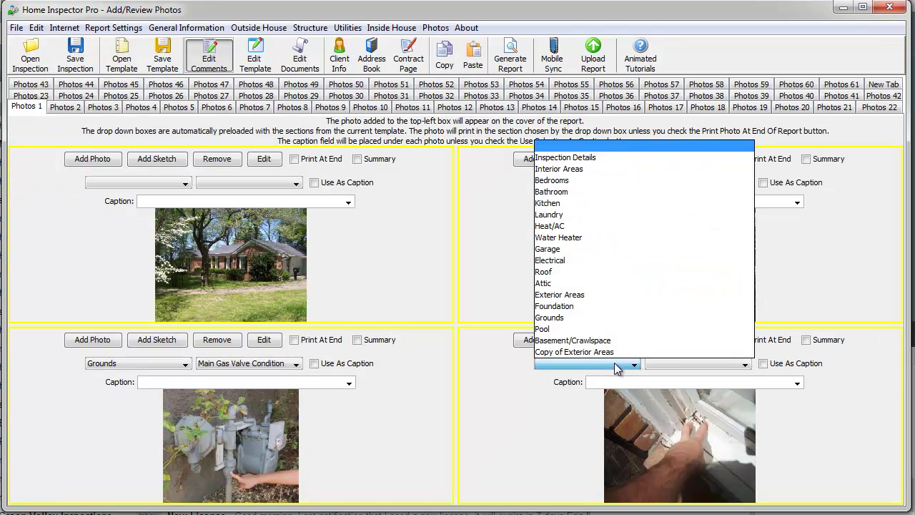
{"action": "left_click", "coordinate": [592, 295]}
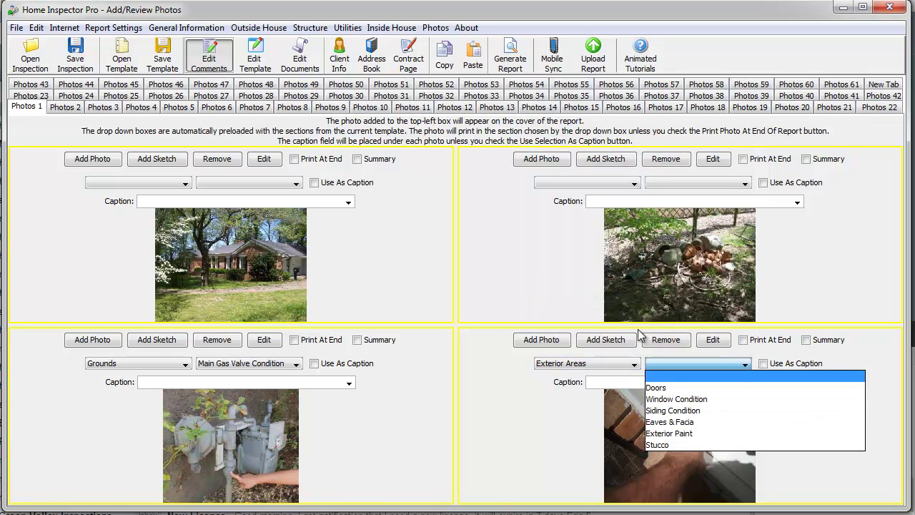
{"action": "left_click", "coordinate": [659, 399]}
{"action": "left_click", "coordinate": [798, 384]}
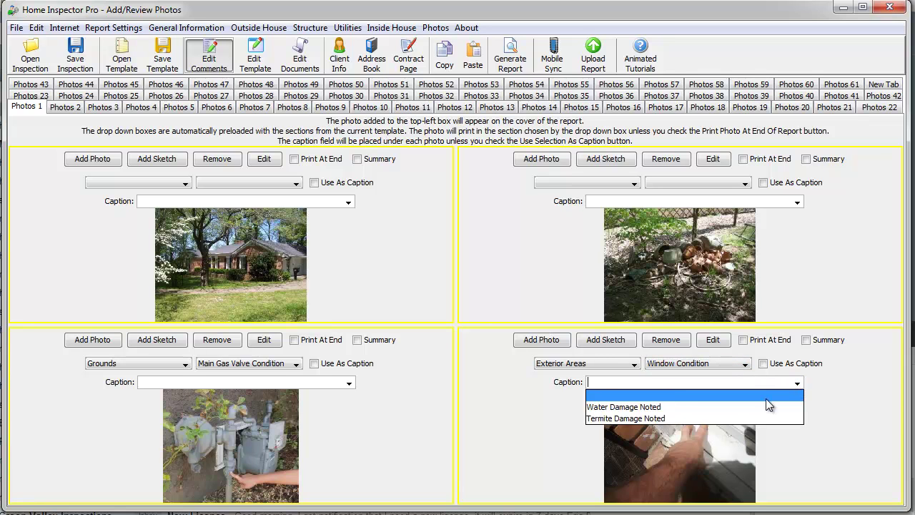
{"action": "left_click", "coordinate": [732, 419]}
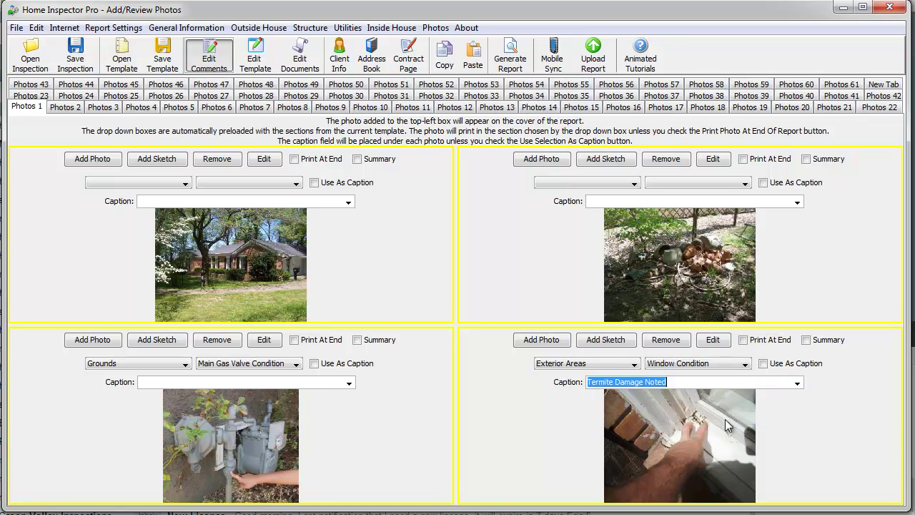
Caption the gas meter photo 'Main Gas Shutoff'.
{"action": "left_click", "coordinate": [349, 382]}
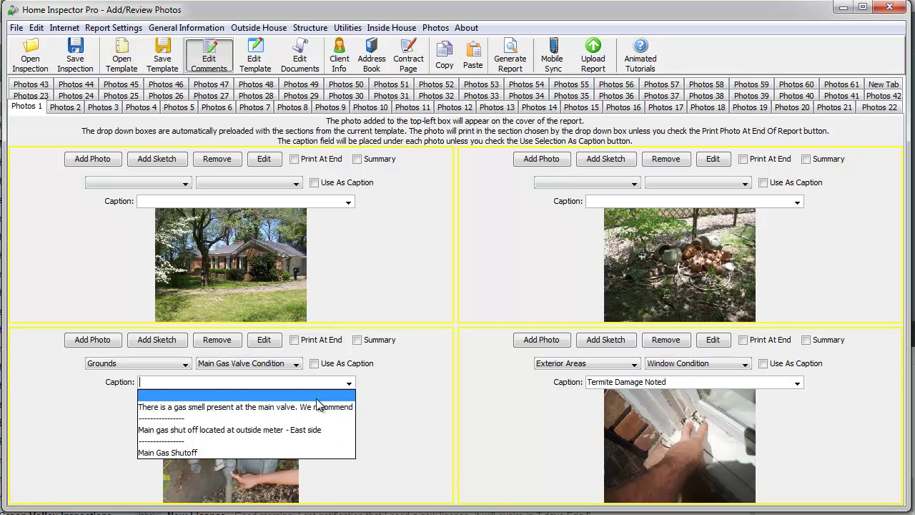
{"action": "left_click", "coordinate": [254, 450]}
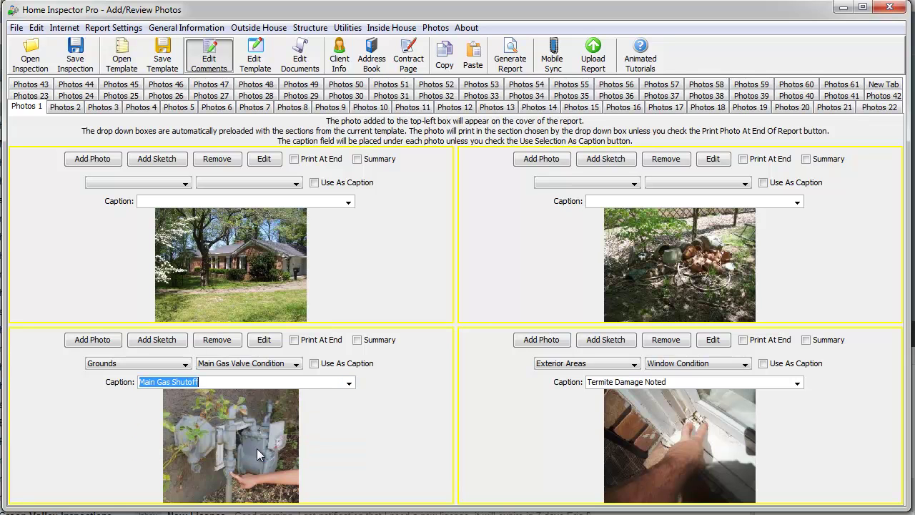
{"action": "left_click", "coordinate": [221, 380]}
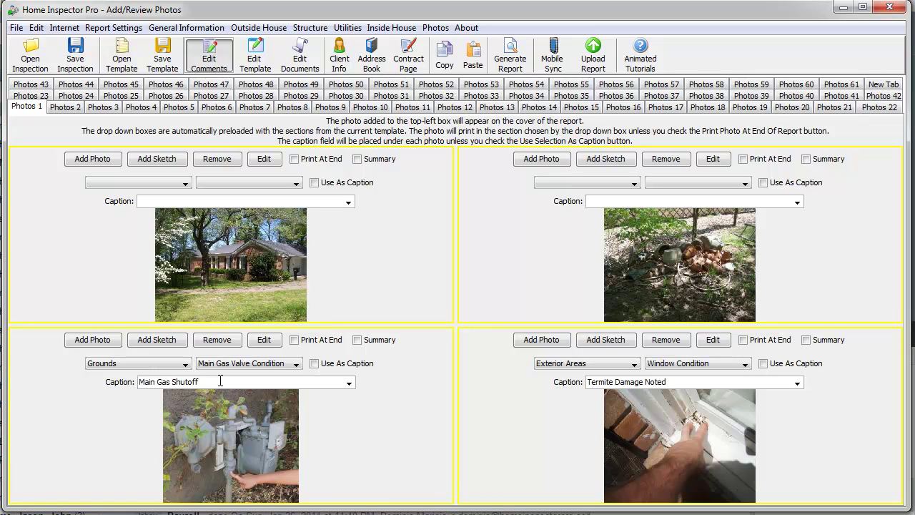